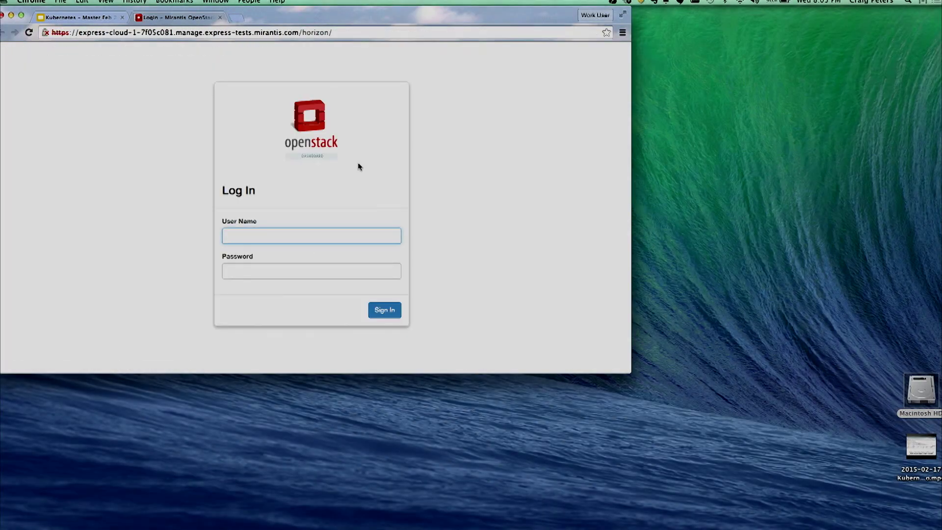
Step: Maximize the browser window so the Horizon login page fills the screen
{"action": "left_click", "coordinate": [624, 15]}
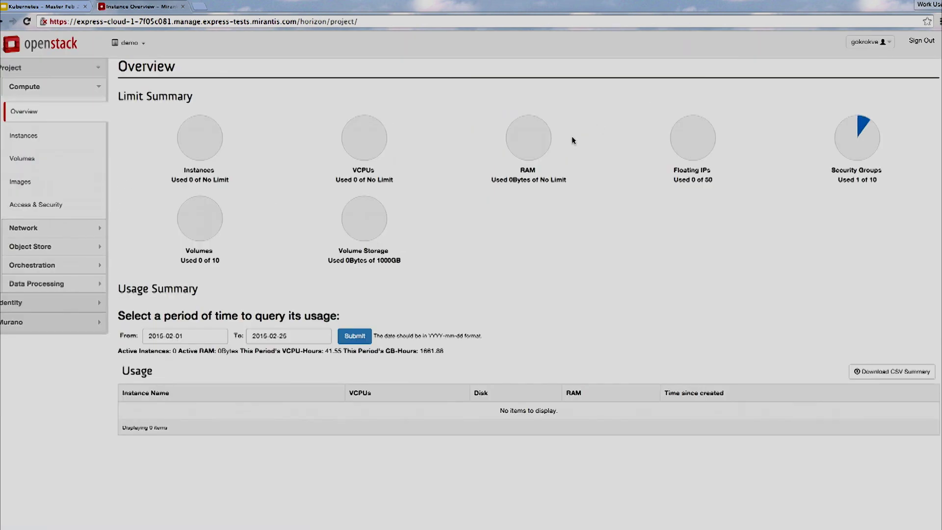
Step: Add a new Murano environment named 'Kubernetes' from Application Catalog > Environments
{"action": "left_click", "coordinate": [33, 138]}
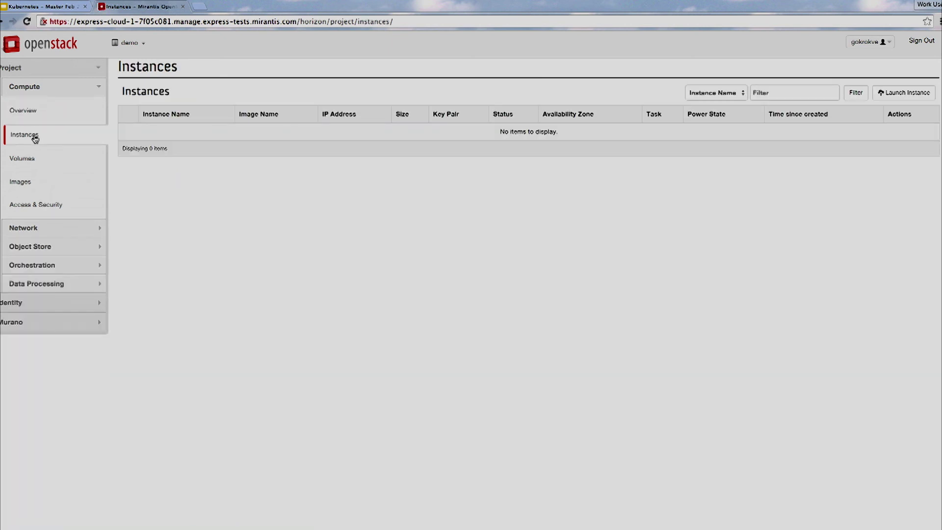
{"action": "left_click", "coordinate": [33, 322]}
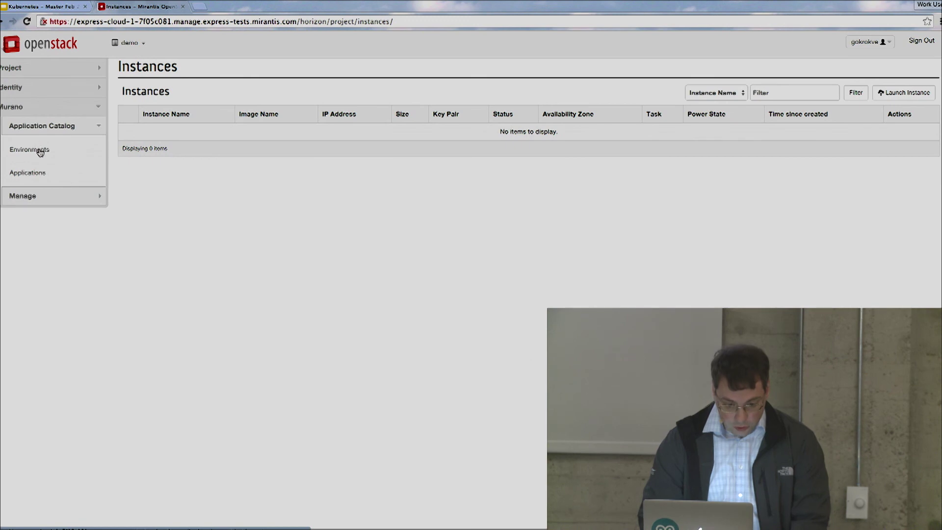
{"action": "left_click", "coordinate": [39, 151]}
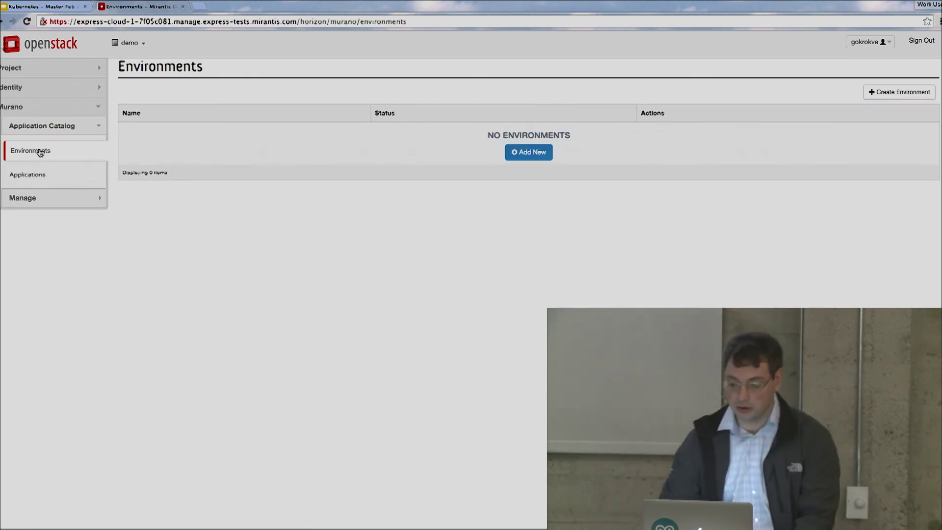
{"action": "left_click", "coordinate": [527, 152]}
{"action": "type", "text": "Kuberne"}
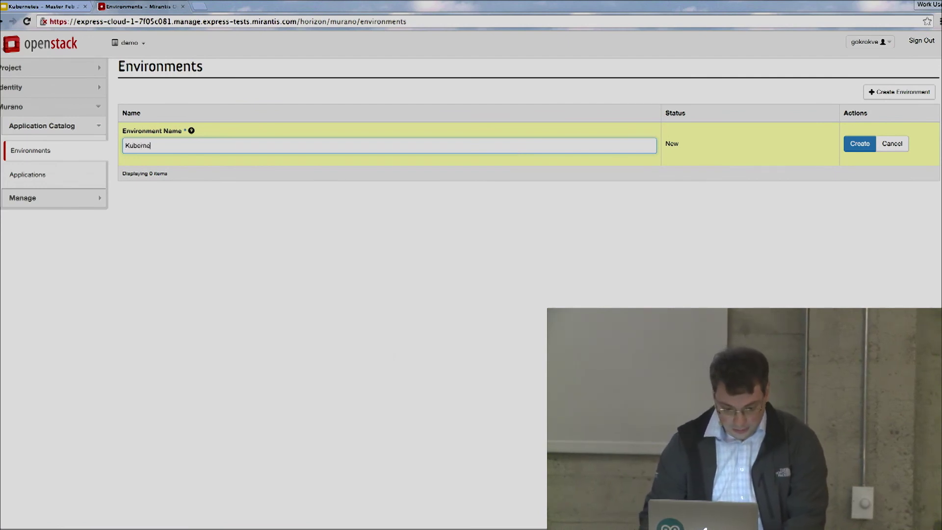
{"action": "type", "text": "m"}
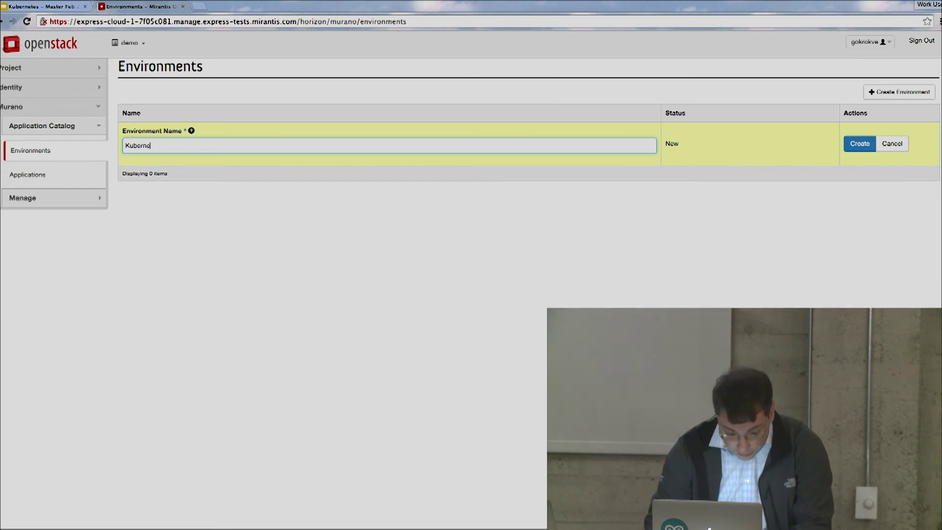
{"action": "type", "text": "tes"}
{"action": "key", "text": "Return"}
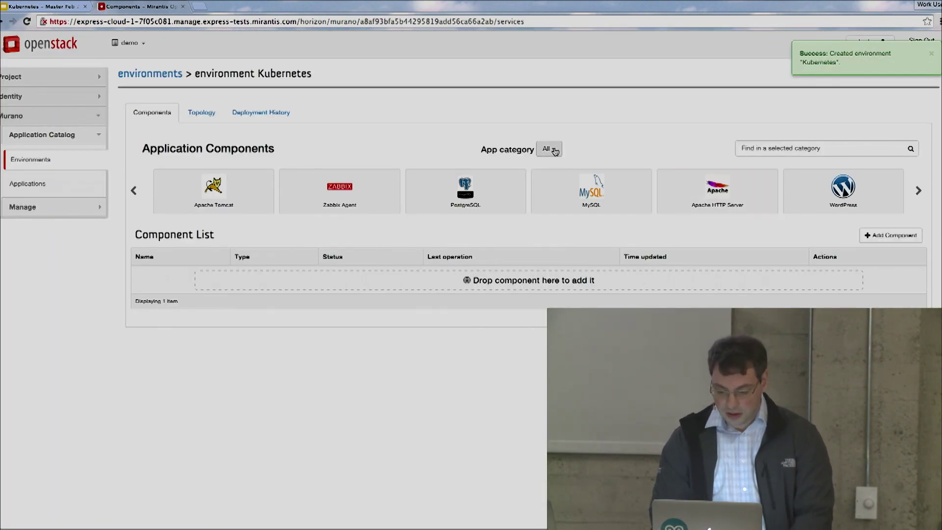
Step: Add the Kubernetes cluster app with a maximum of 5 instances and a floating IP
{"action": "left_click", "coordinate": [554, 150]}
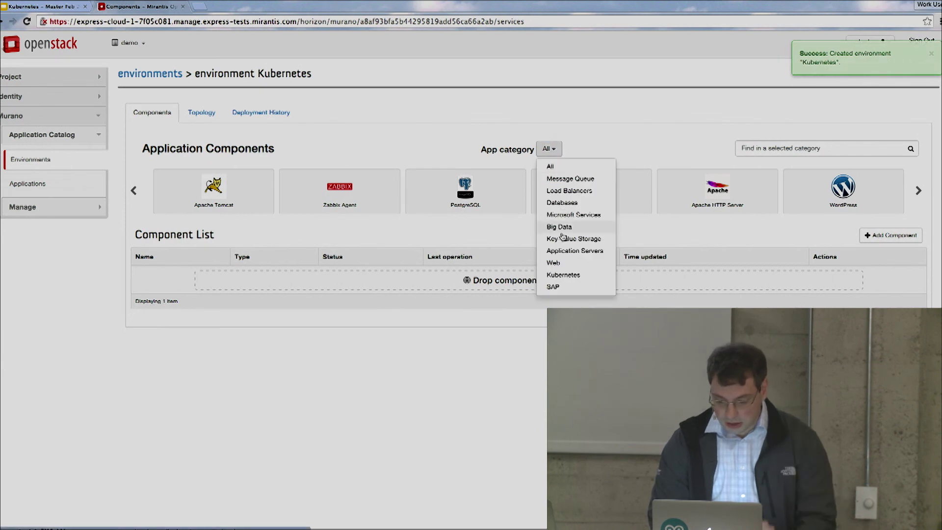
{"action": "left_click", "coordinate": [563, 274]}
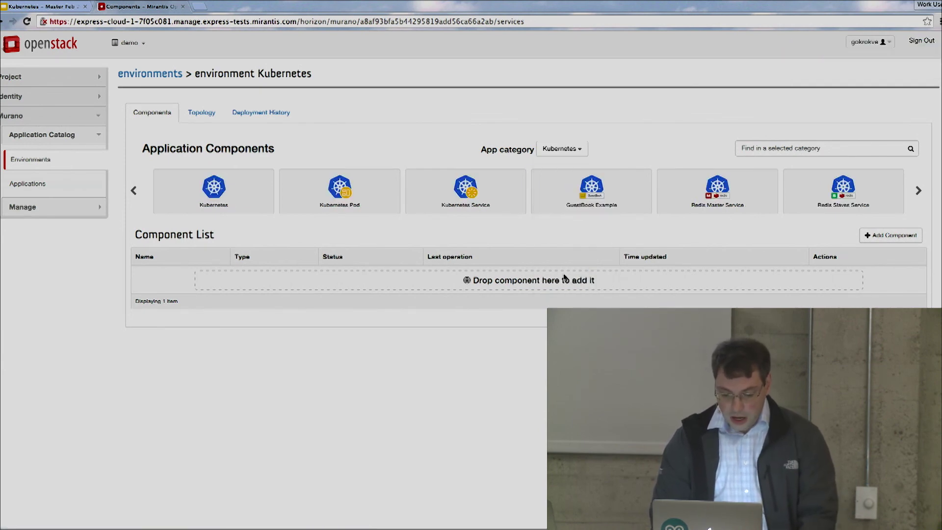
{"action": "left_click_drag", "start_coordinate": [249, 187], "coordinate": [350, 276]}
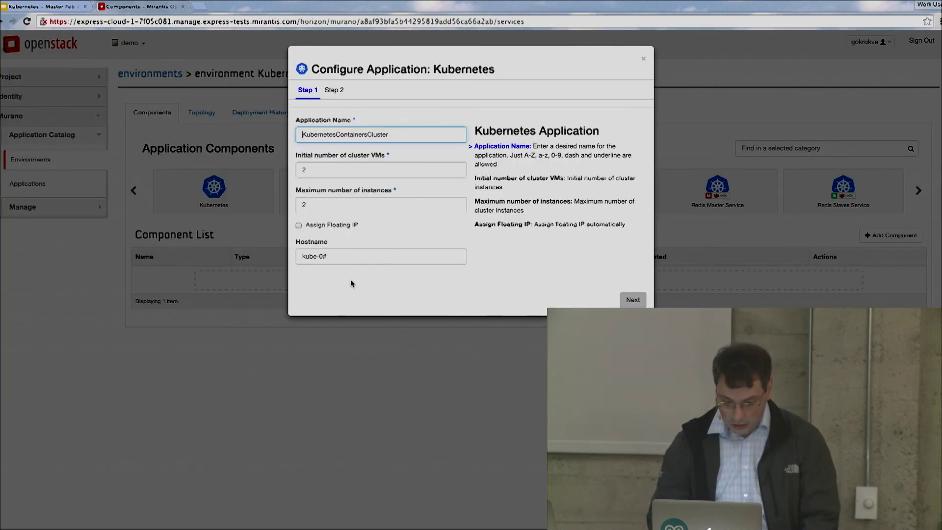
{"action": "mouse_move", "coordinate": [380, 204]}
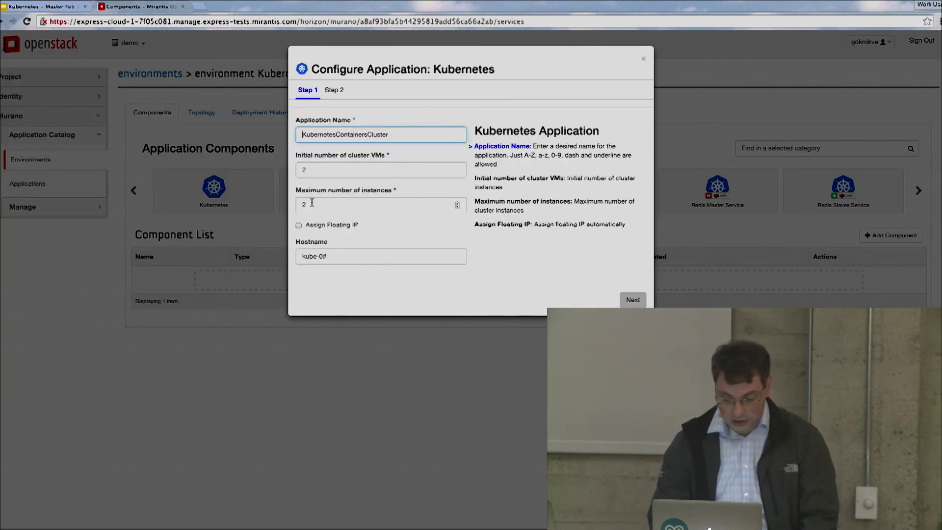
{"action": "left_click", "coordinate": [311, 203]}
{"action": "type", "text": "5"}
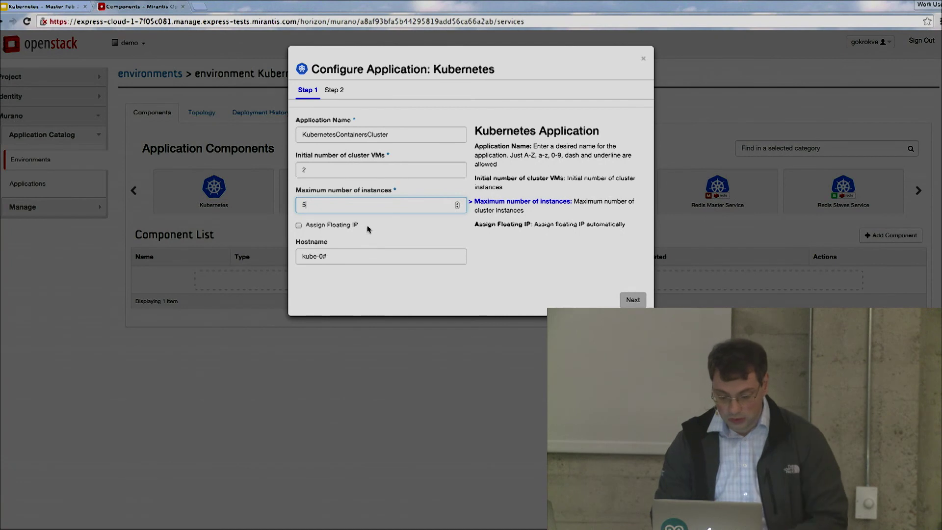
{"action": "left_click", "coordinate": [406, 243]}
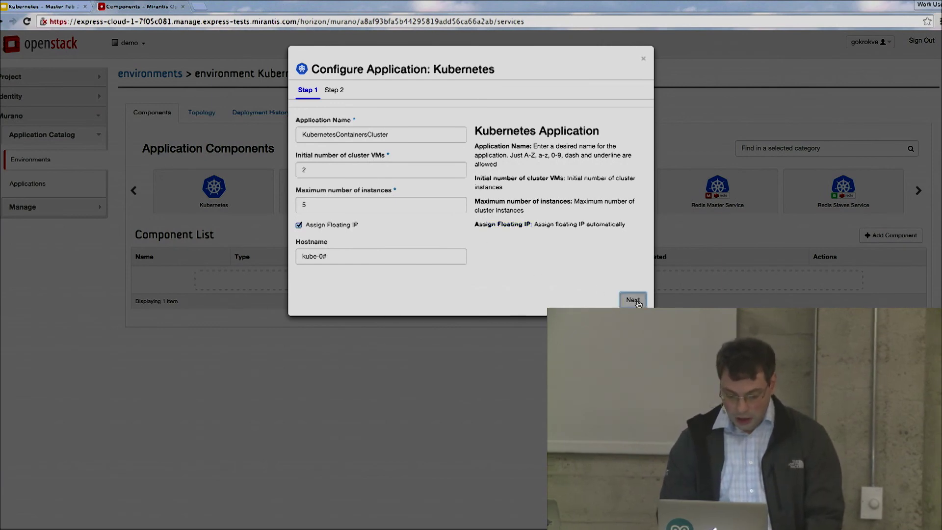
{"action": "left_click", "coordinate": [632, 299]}
Step: Choose the m1.medium flavour and the available key pair, then create the cluster
{"action": "left_click", "coordinate": [379, 133]}
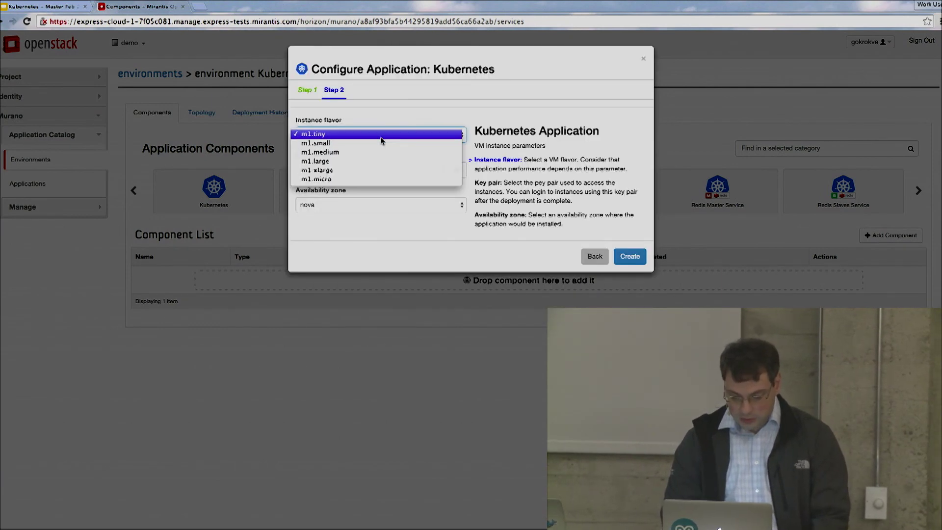
{"action": "left_click", "coordinate": [351, 152]}
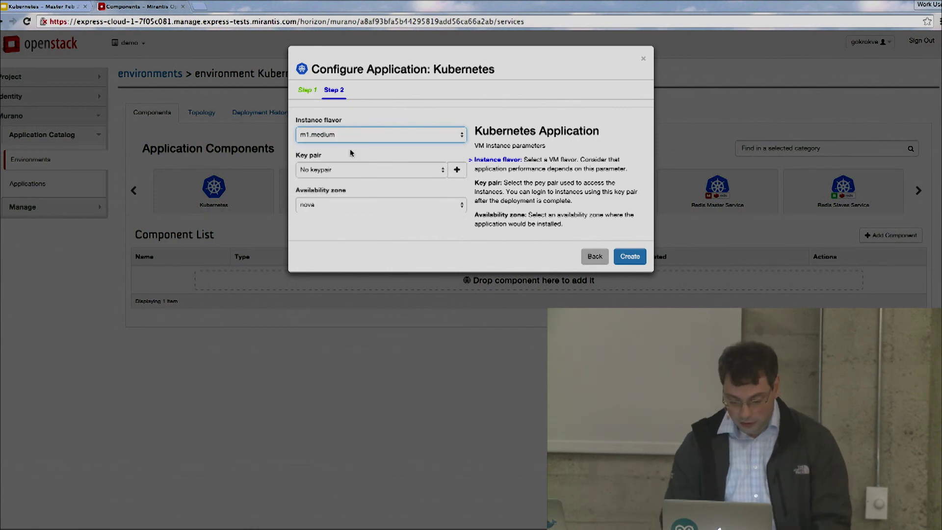
{"action": "left_click", "coordinate": [345, 169]}
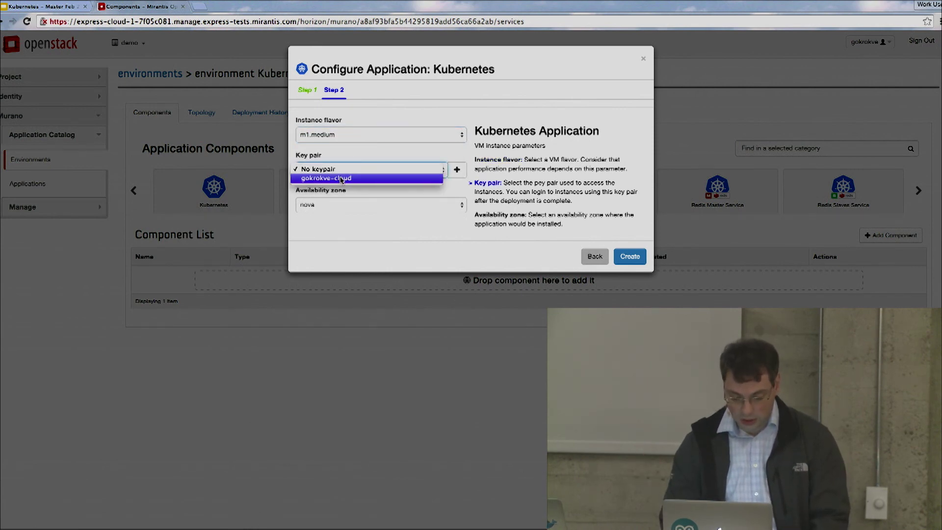
{"action": "left_click", "coordinate": [343, 178]}
{"action": "left_click", "coordinate": [629, 257]}
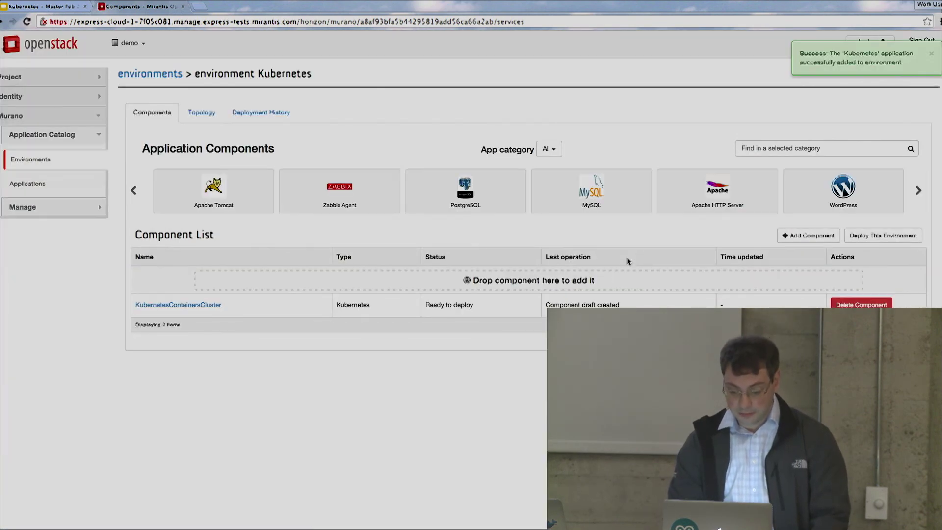
Step: Add a Kubernetes Pod named 'http' with its port exposed on the host
{"action": "left_click", "coordinate": [550, 149]}
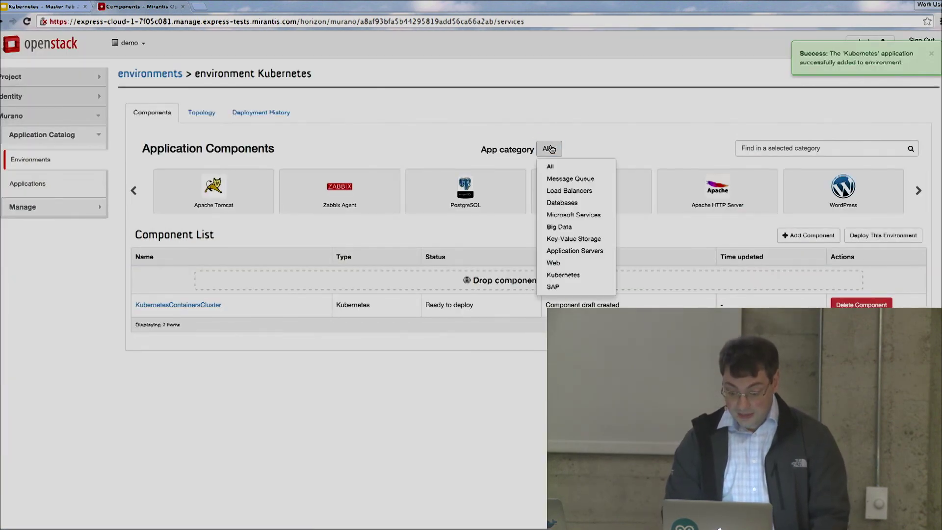
{"action": "left_click", "coordinate": [563, 274]}
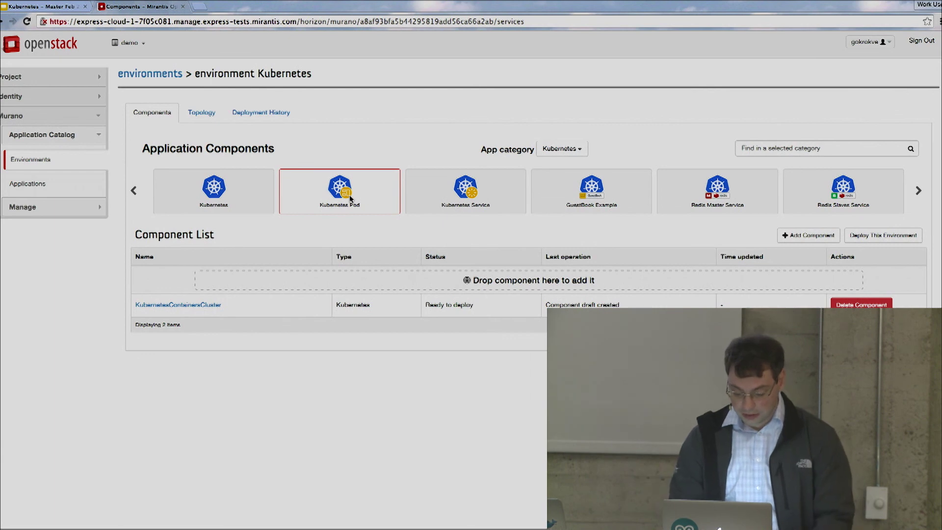
{"action": "left_click_drag", "start_coordinate": [350, 195], "coordinate": [442, 286]}
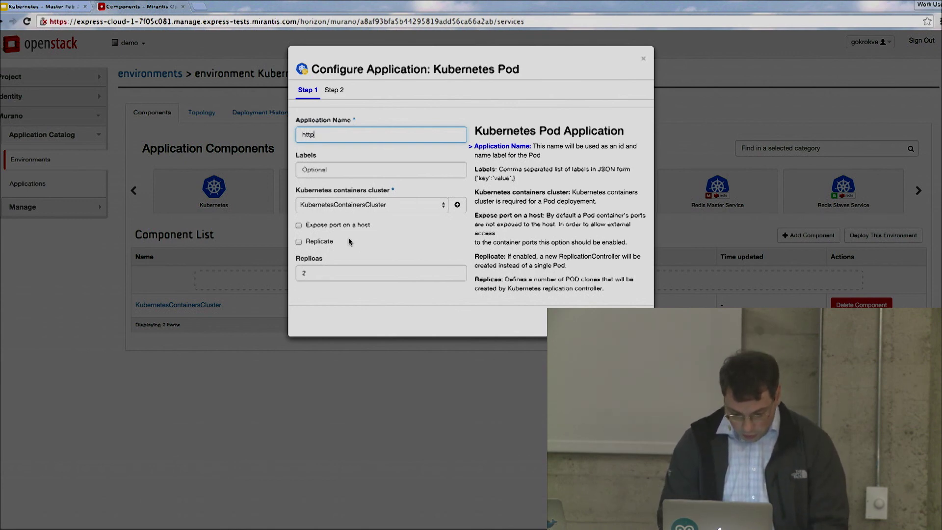
{"action": "left_click", "coordinate": [299, 225]}
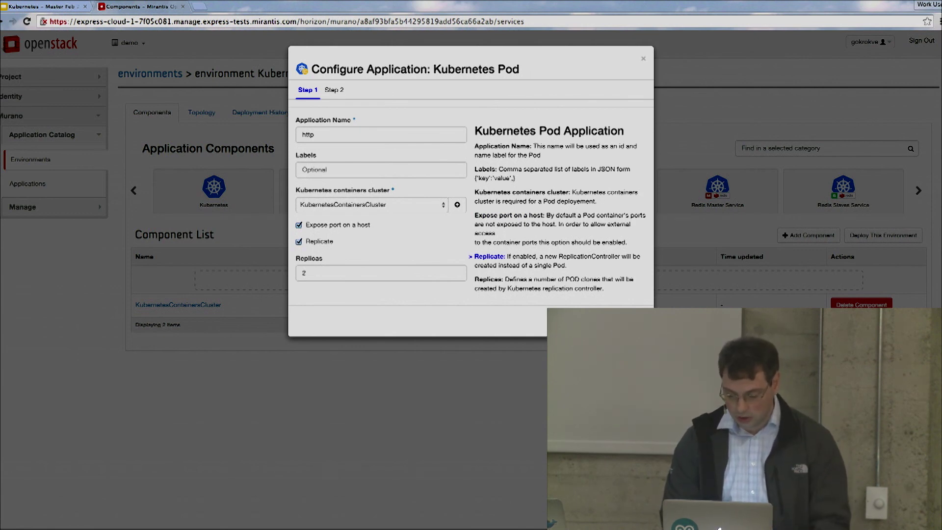
{"action": "left_click", "coordinate": [630, 302]}
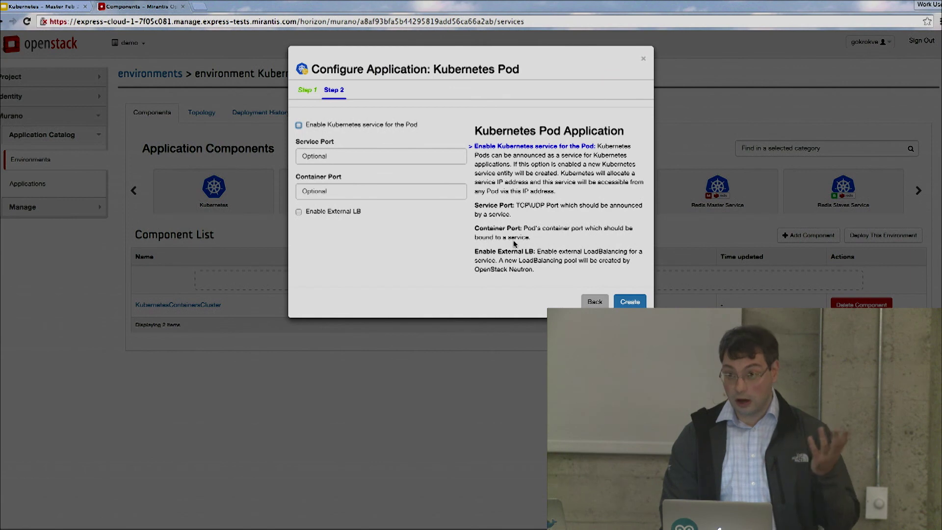
{"action": "left_click", "coordinate": [629, 302]}
Step: Add Docker HTTPd as 'DockerHTTPd', keeping container service http
{"action": "left_click", "coordinate": [550, 149]}
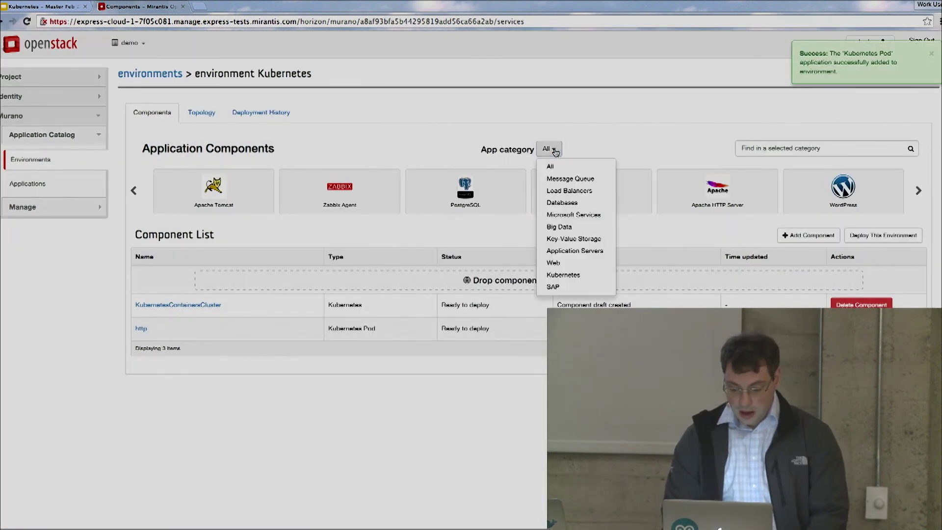
{"action": "left_click", "coordinate": [563, 274]}
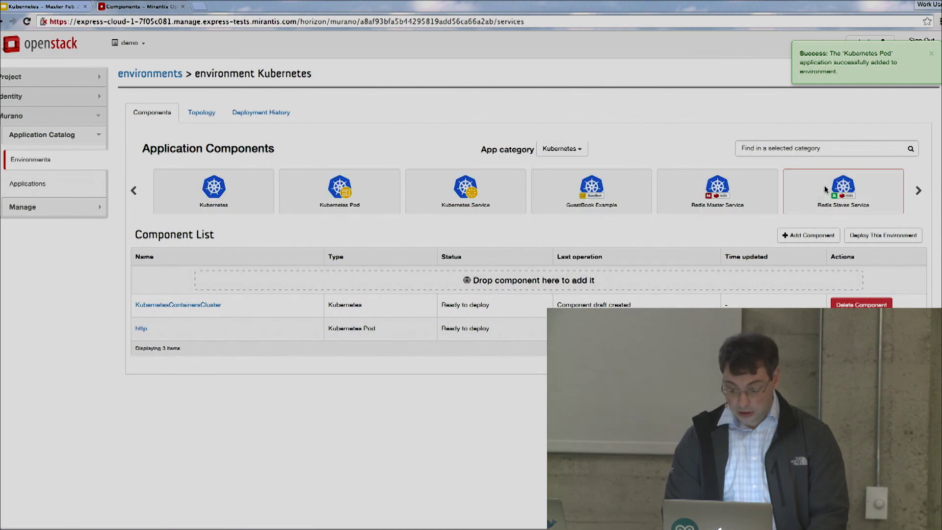
{"action": "left_click", "coordinate": [918, 190]}
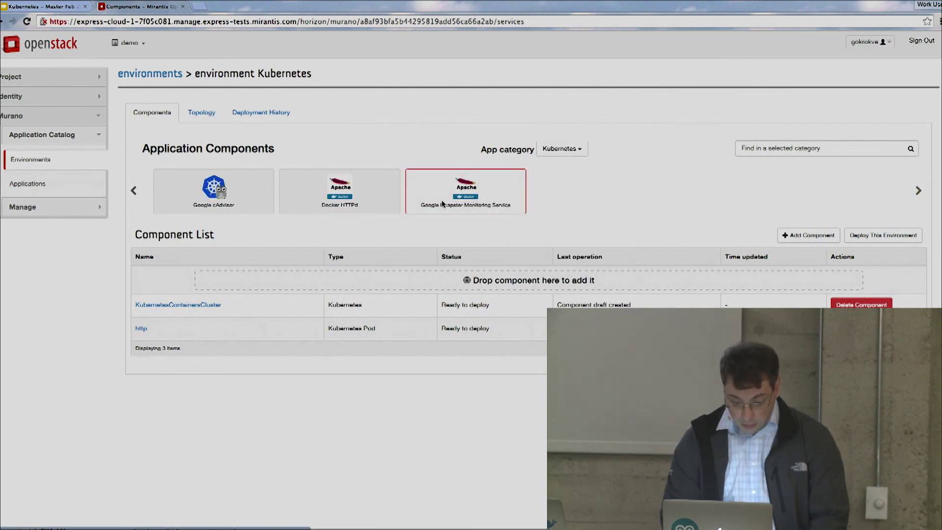
{"action": "left_click_drag", "start_coordinate": [340, 192], "coordinate": [411, 285]}
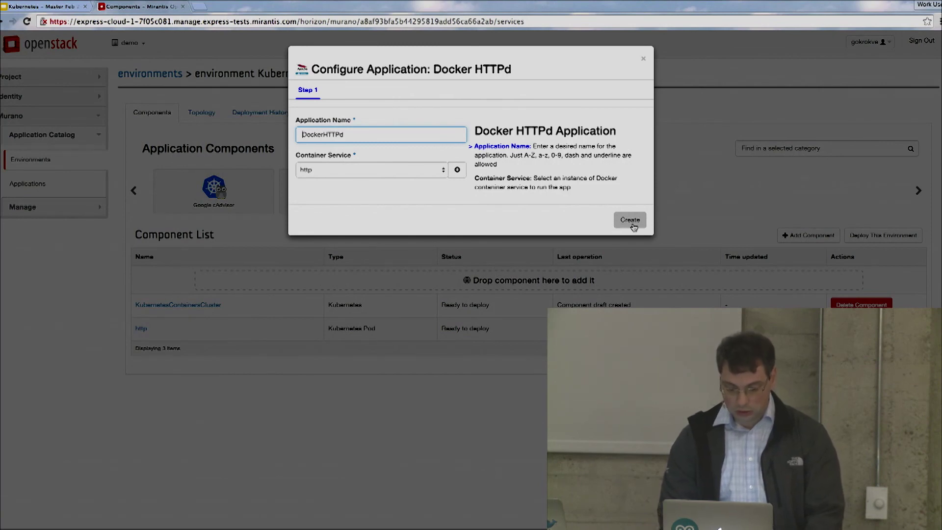
{"action": "left_click", "coordinate": [631, 219]}
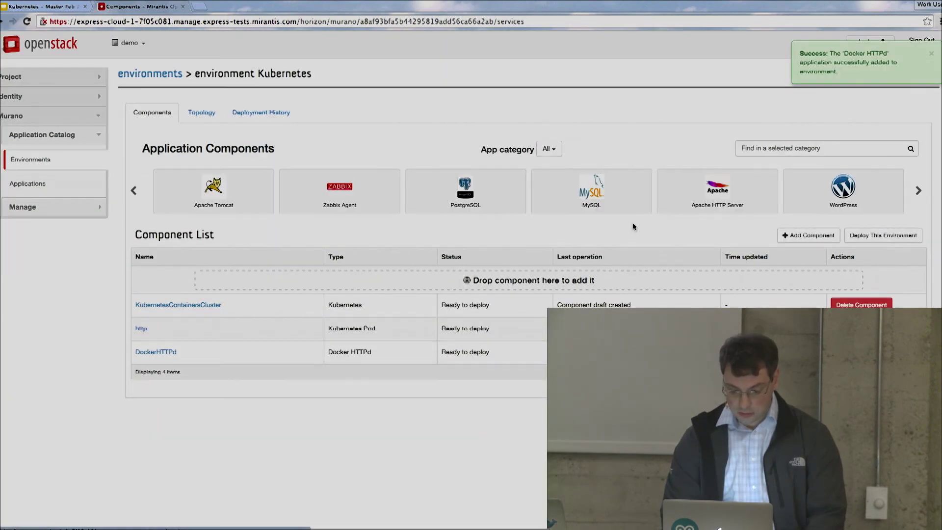
{"action": "left_click", "coordinate": [549, 150]}
Step: Add Google cAdvisor as 'cAdvisor' on KubernetesContainersCluster
{"action": "left_click", "coordinate": [574, 270]}
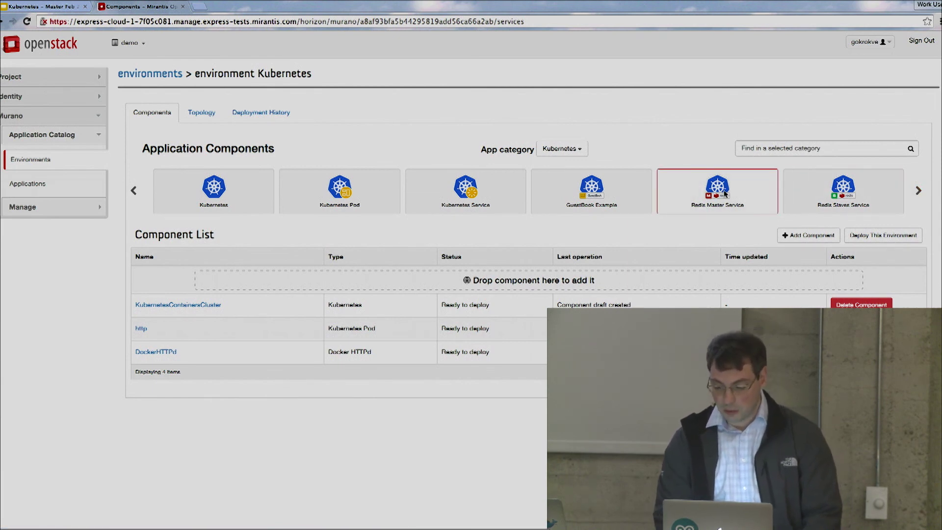
{"action": "left_click", "coordinate": [918, 190]}
{"action": "left_click_drag", "start_coordinate": [214, 189], "coordinate": [393, 275]}
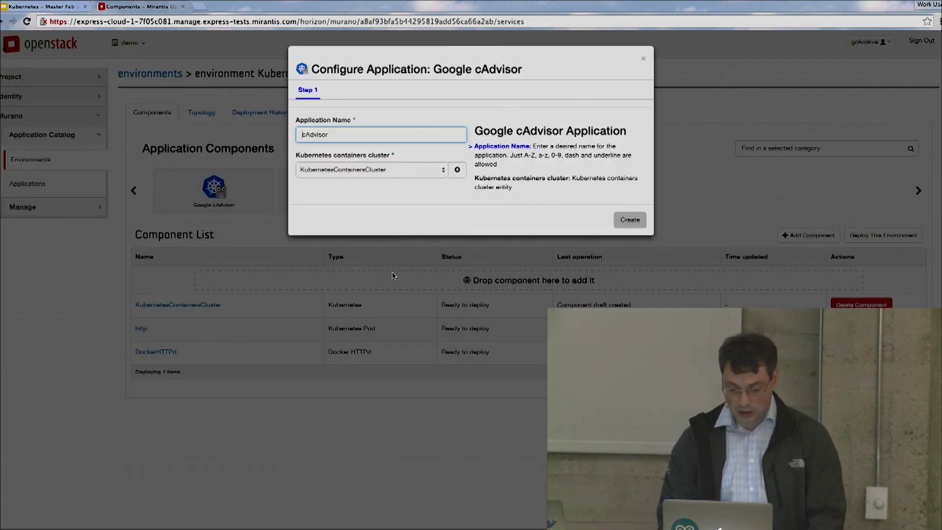
{"action": "left_click", "coordinate": [428, 171]}
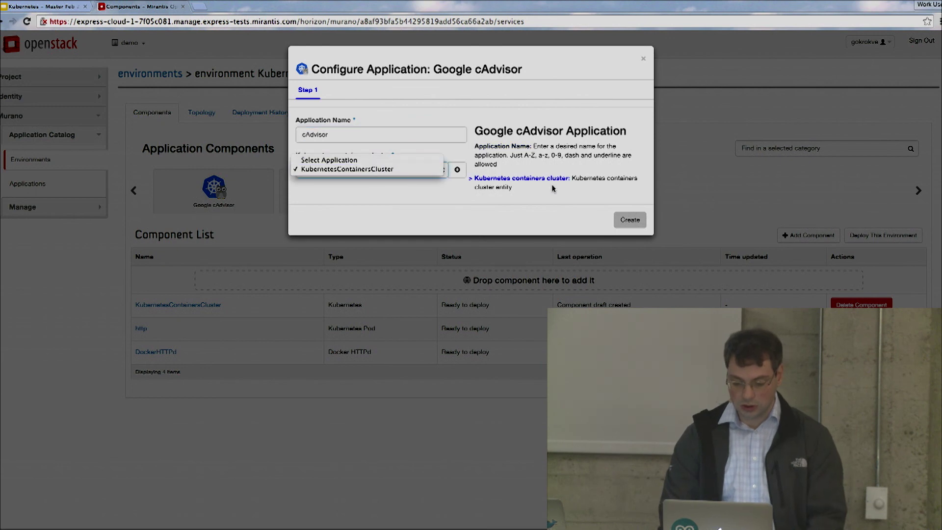
{"action": "left_click", "coordinate": [368, 169]}
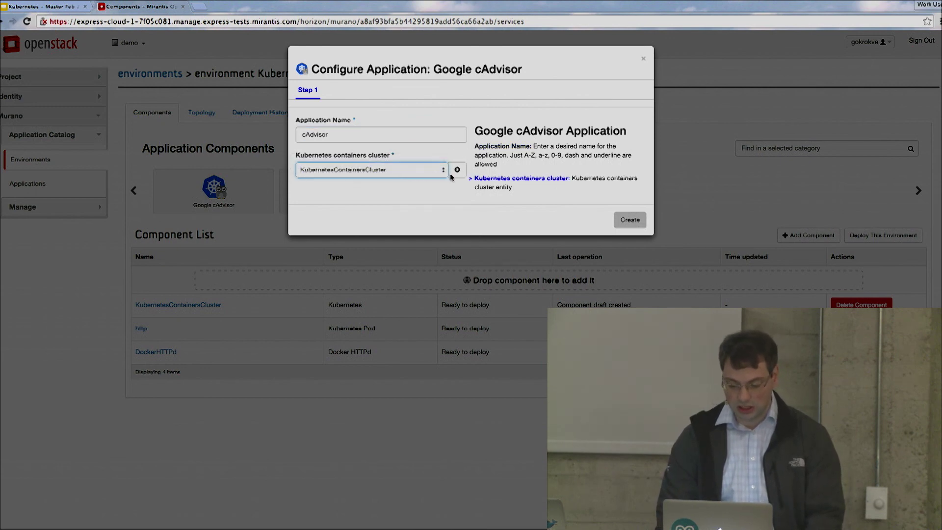
{"action": "left_click", "coordinate": [630, 220]}
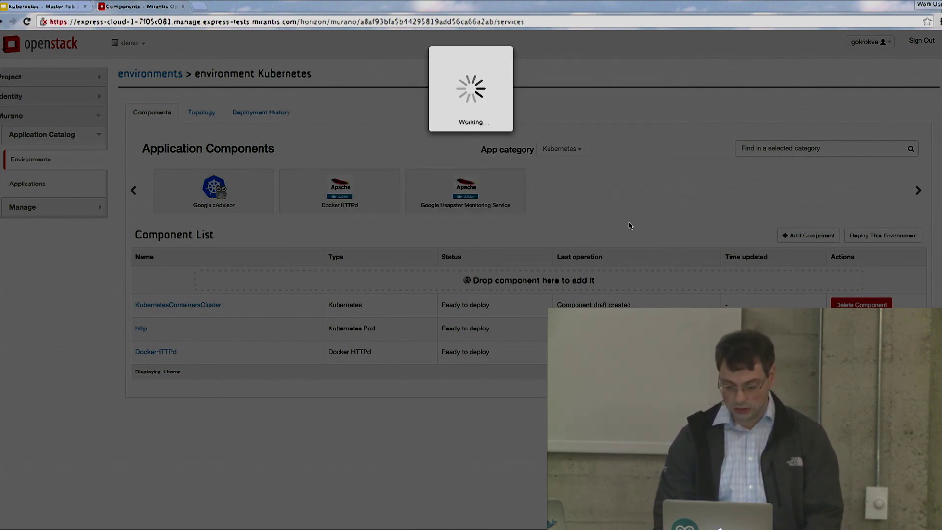
Step: Deploy the Kubernetes environment and wait until cluster, pod, DockerHTTPd and cAdvisor show Ready
{"action": "left_click", "coordinate": [882, 235]}
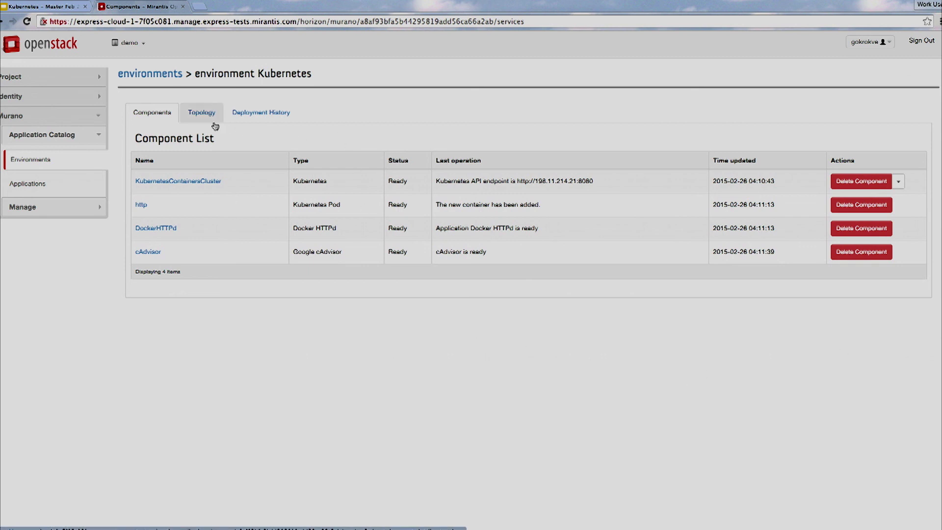
Step: View and rearrange the Kubernetes environment's topology graph, then expand the Project menu
{"action": "left_click", "coordinate": [202, 111]}
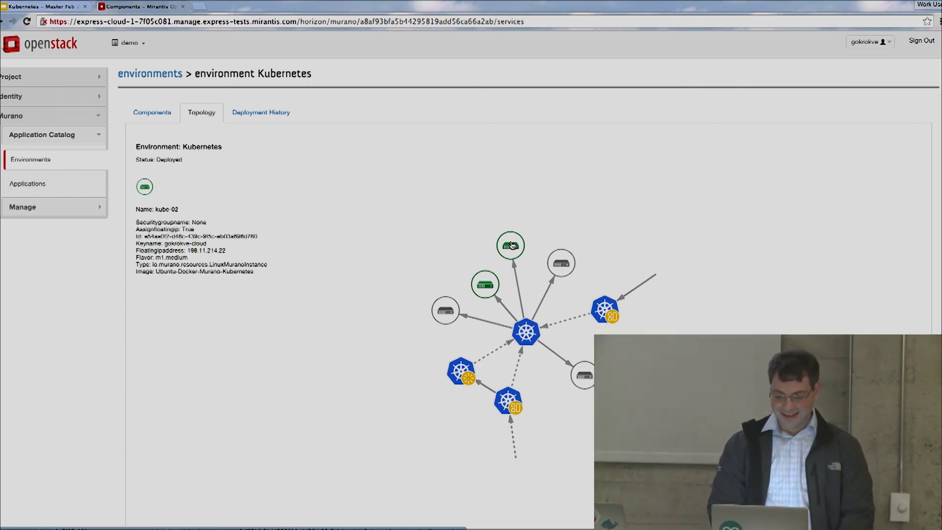
{"action": "mouse_move", "coordinate": [513, 245]}
{"action": "left_mouse_down"}
{"action": "mouse_move", "coordinate": [529, 324]}
{"action": "mouse_move", "coordinate": [422, 245]}
{"action": "left_mouse_up"}
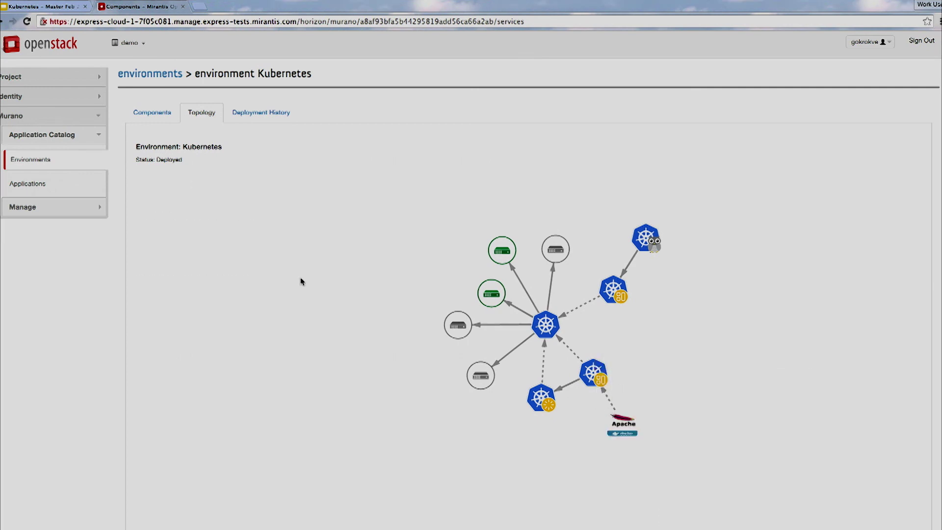
{"action": "left_click", "coordinate": [77, 79]}
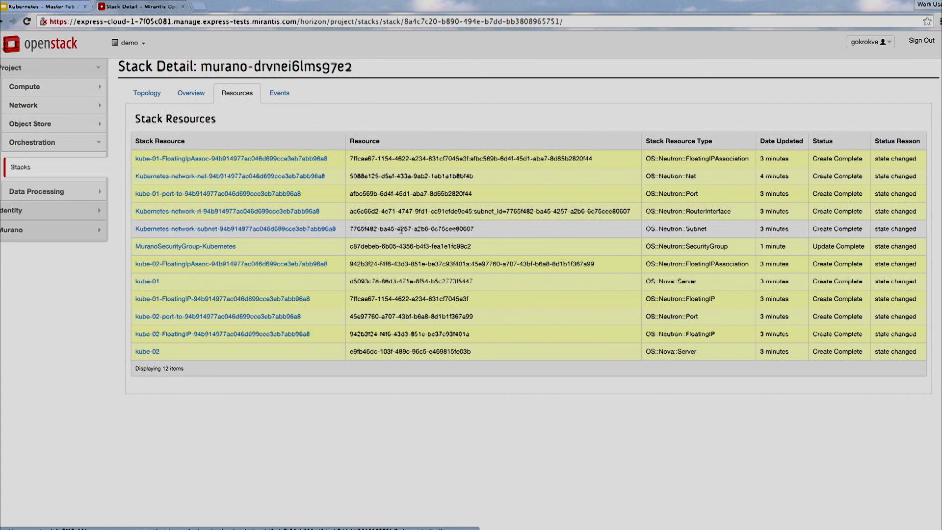
Step: Show Network Topology with the murano-default-router details
{"action": "left_click", "coordinate": [28, 89]}
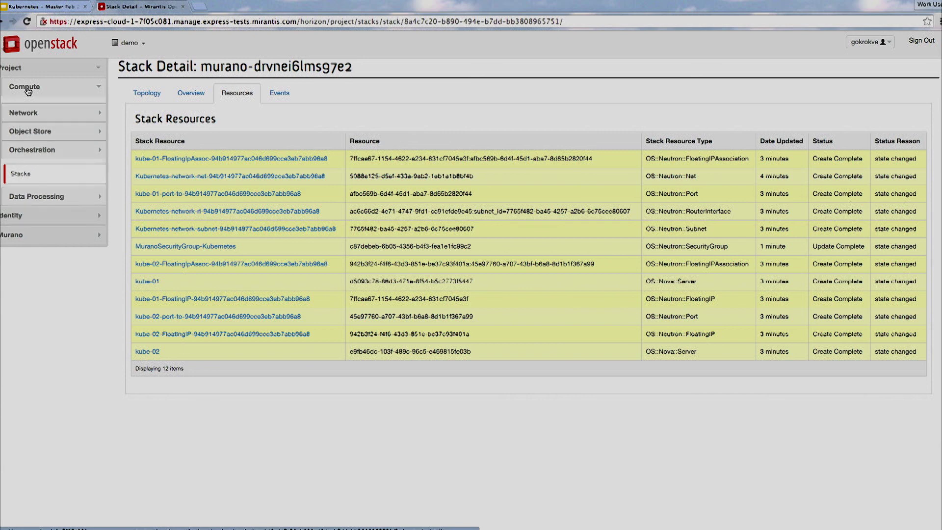
{"action": "left_click", "coordinate": [34, 225]}
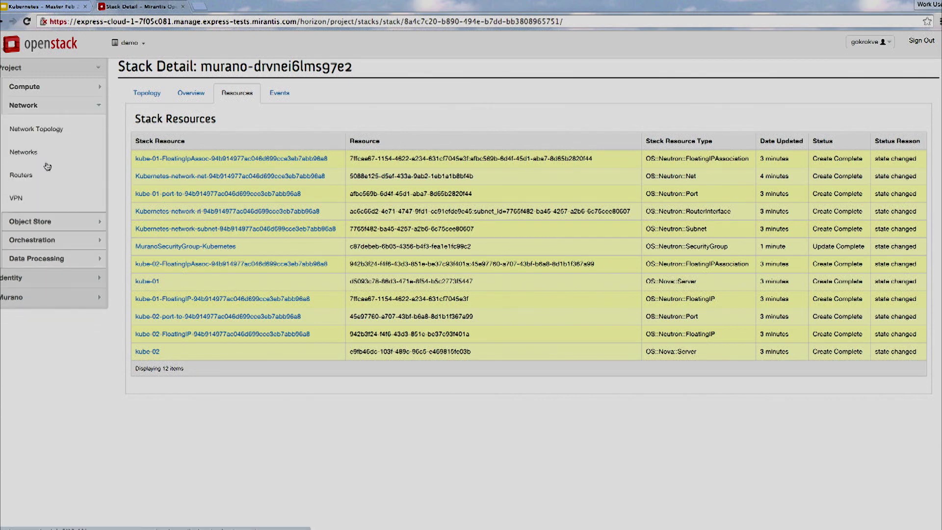
{"action": "left_click", "coordinate": [38, 128]}
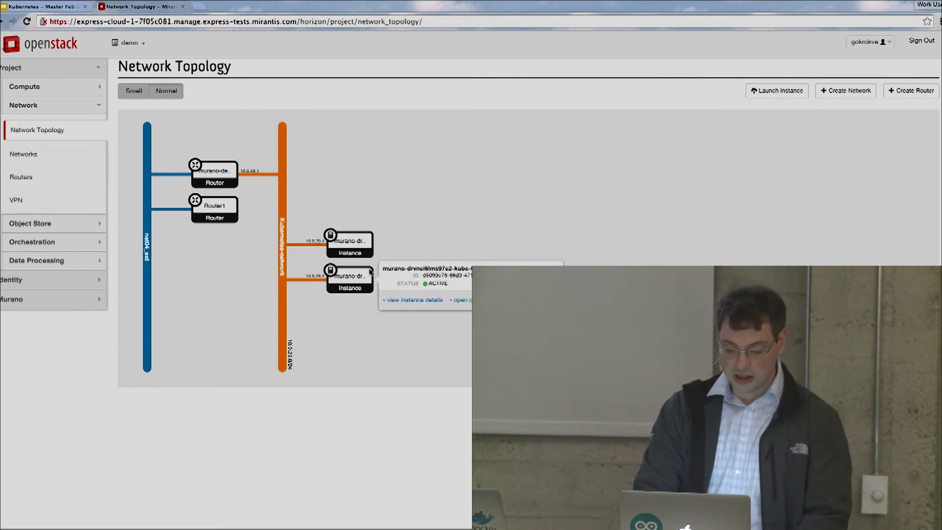
{"action": "mouse_move", "coordinate": [350, 245]}
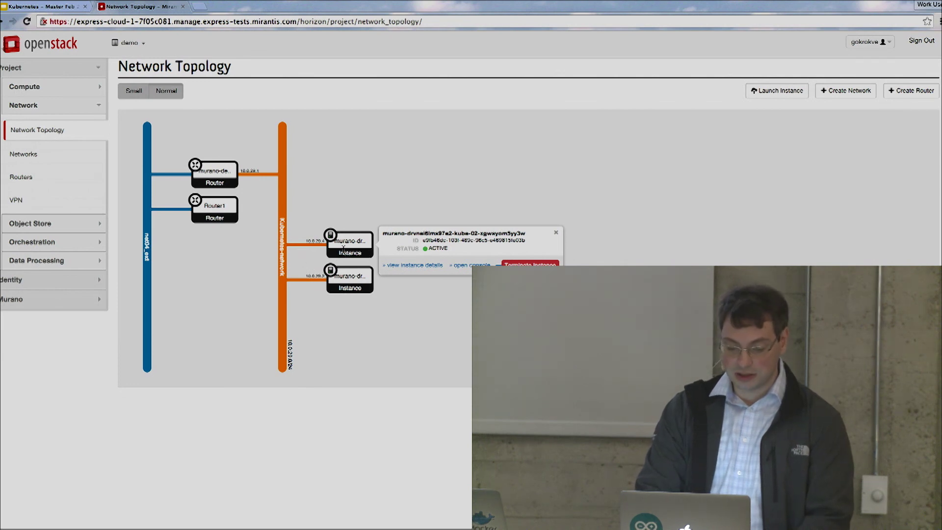
{"action": "mouse_move", "coordinate": [213, 174]}
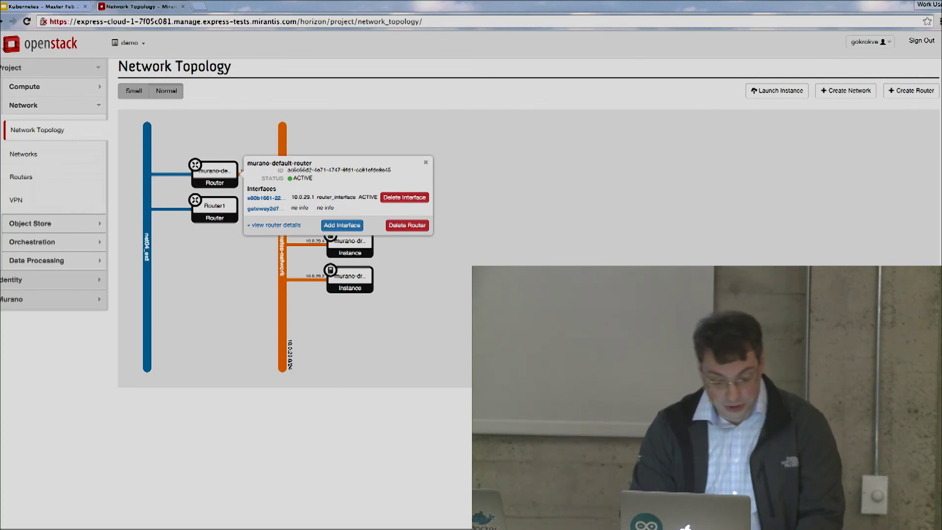
Step: Copy kube-02's floating IP 198.11.214.22 from Instances into a new browser tab's address bar
{"action": "left_click", "coordinate": [62, 86]}
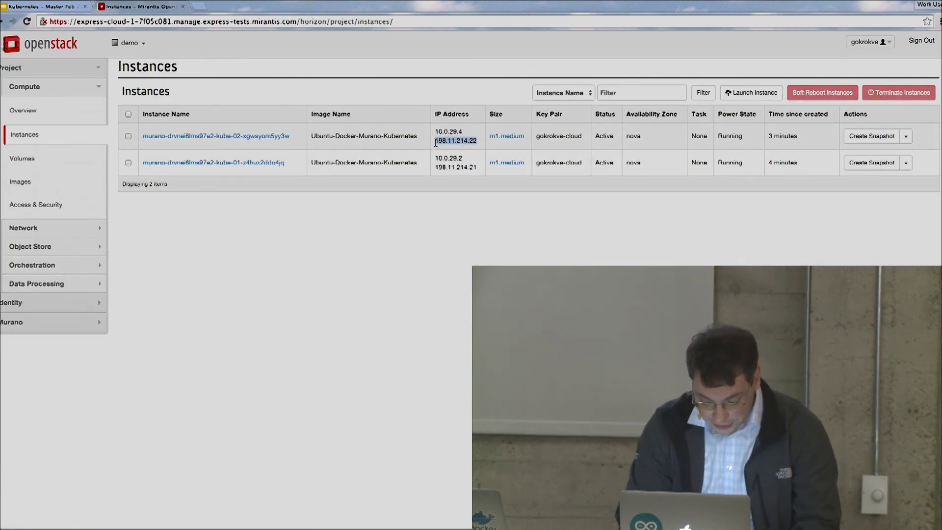
{"action": "key", "text": "ctrl+c"}
{"action": "key", "text": "ctrl+t"}
{"action": "key", "text": "ctrl+v"}
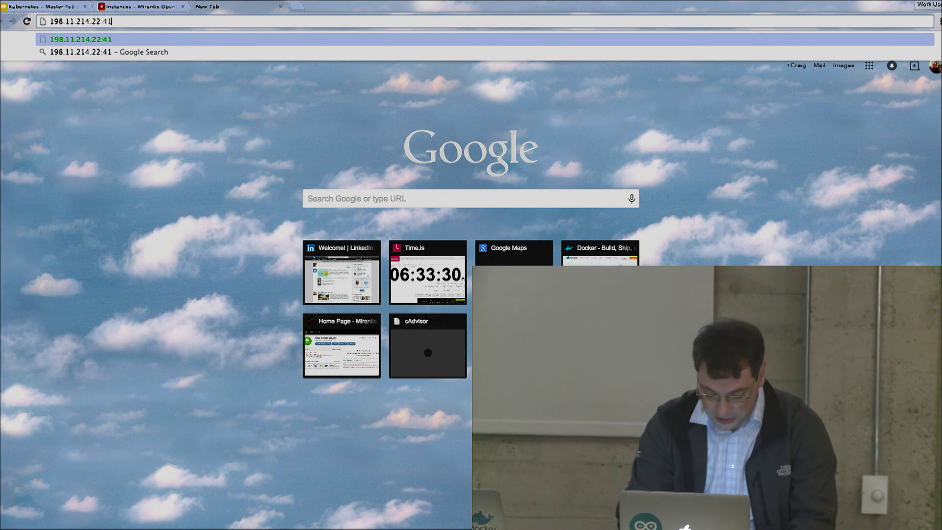
Step: Load cAdvisor's containers page at 198.11.214.22:4194 for the kube-02 node
{"action": "key", "text": "Return"}
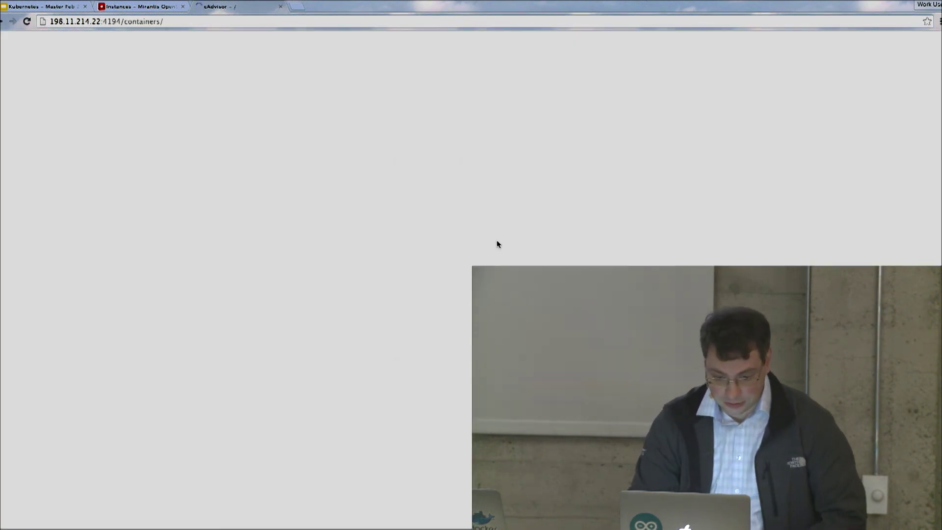